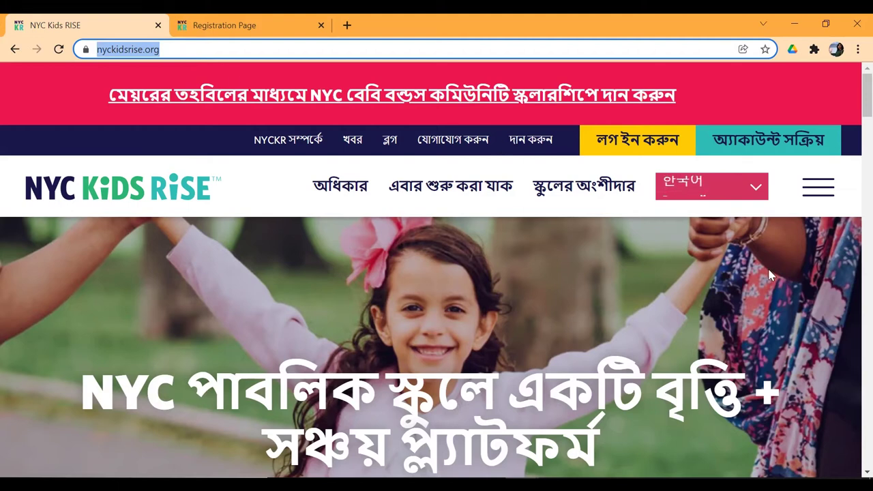
Open the account activation page of the NYC Kids RISE site and go to the Bengali registration form
scroll(692, 198, down, 1)
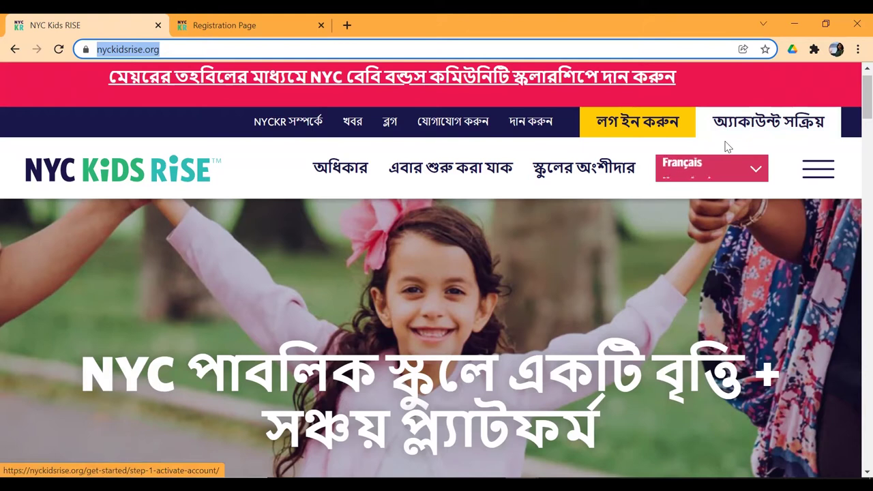
key(Return)
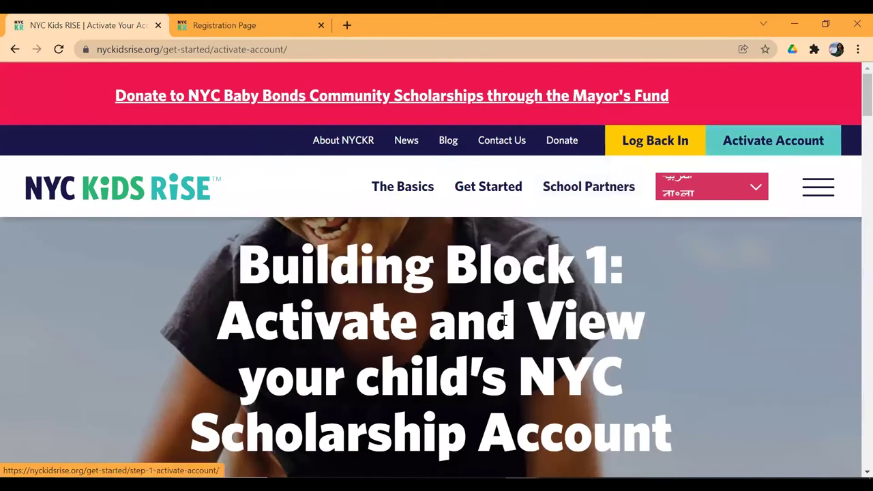
scroll(504, 320, down, 10)
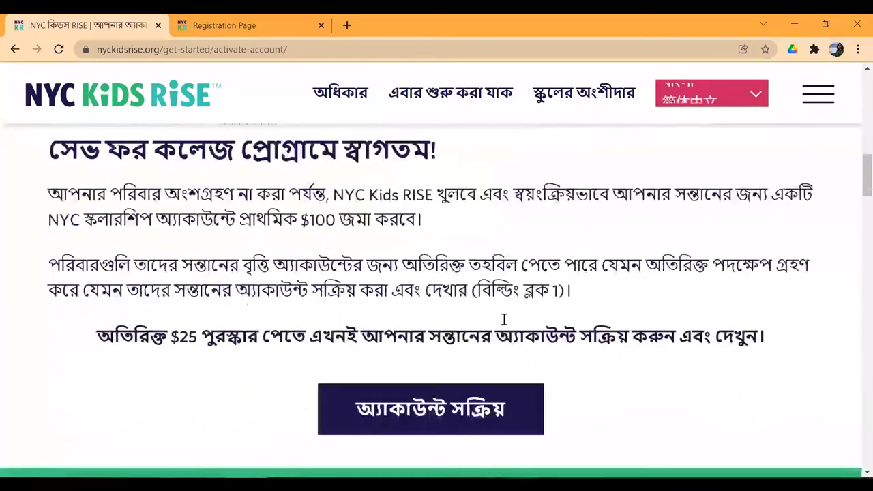
scroll(504, 321, down, 2)
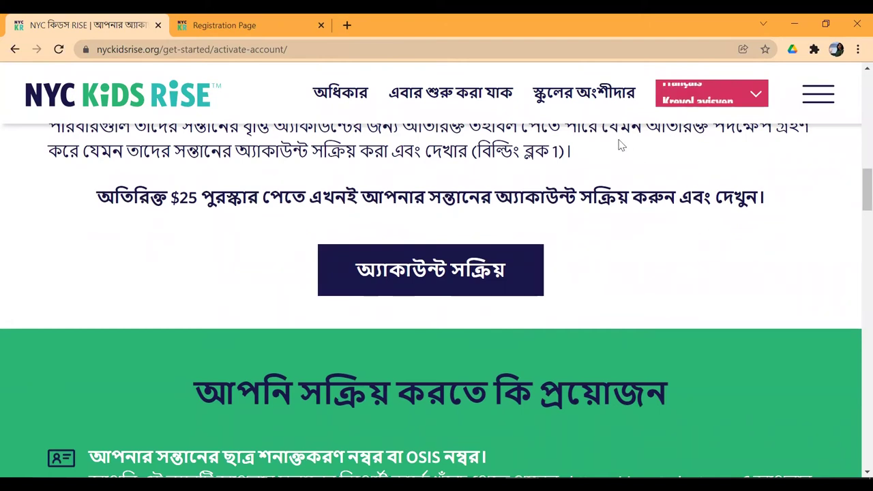
key(Tab)
key(Tab)
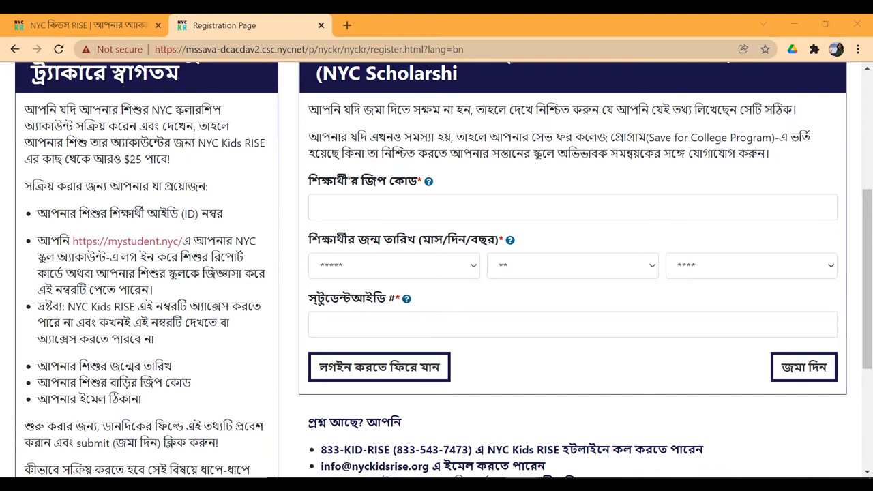
Enter the student's ZIP code and select the month, day and year of the student's date of birth
click(366, 210)
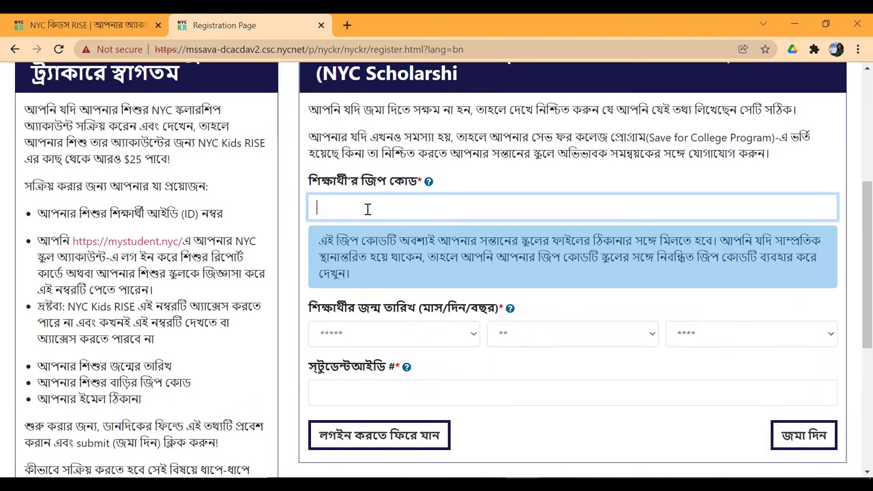
text(12152)
click(353, 333)
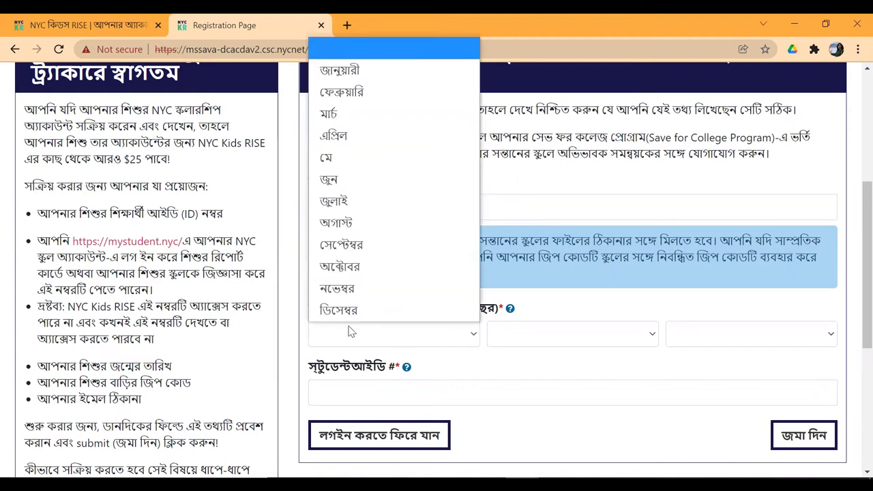
click(371, 181)
click(553, 345)
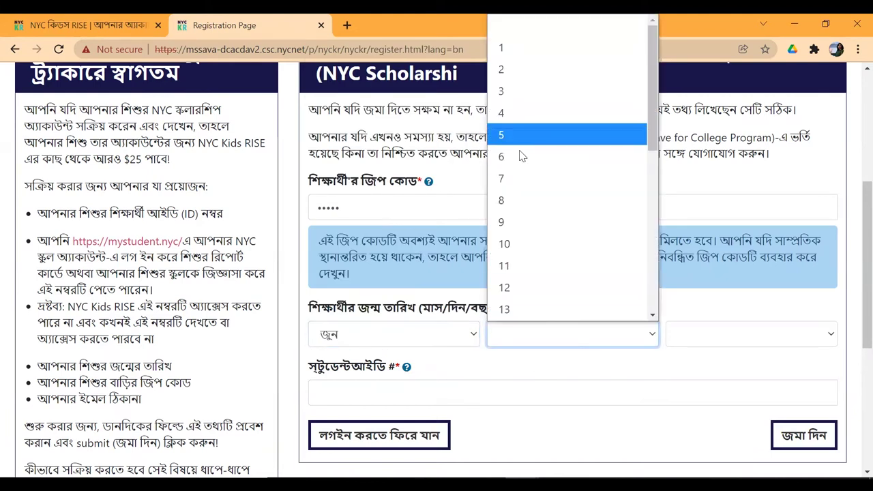
click(509, 56)
click(748, 336)
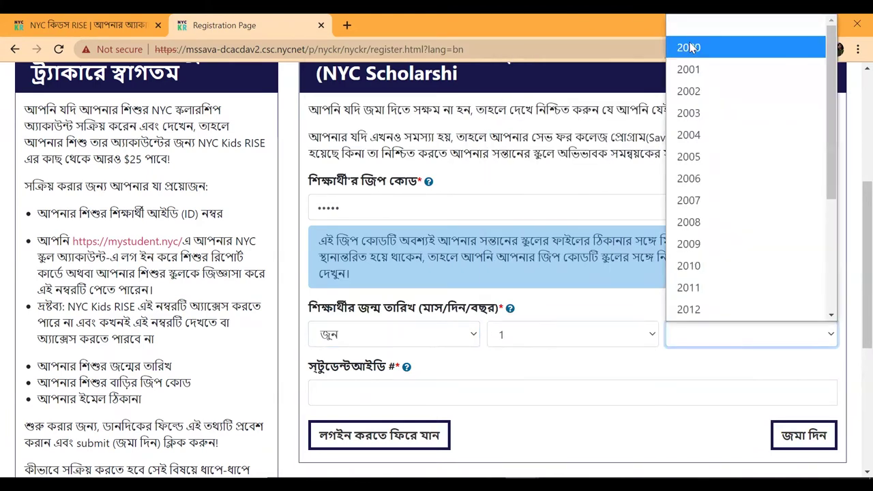
click(696, 19)
Enter the student's ID number and submit the registration form after rechecking the ZIP code and birth date
click(350, 387)
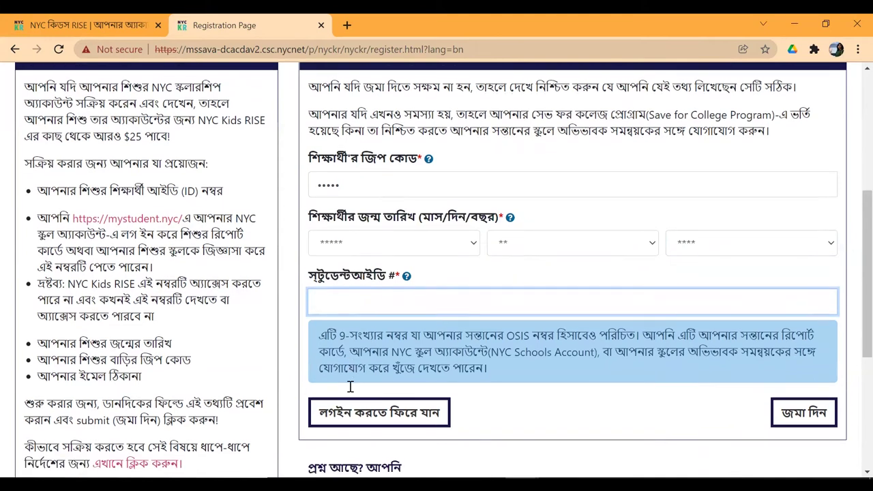
text(152)
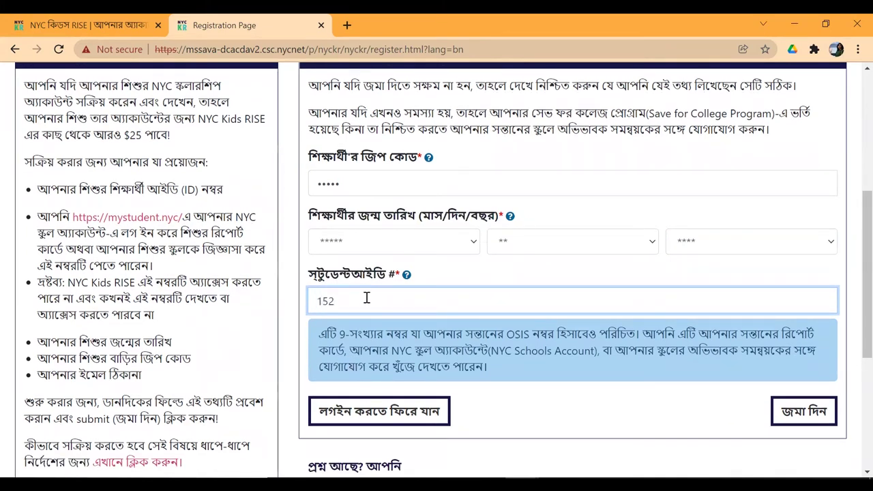
click(371, 183)
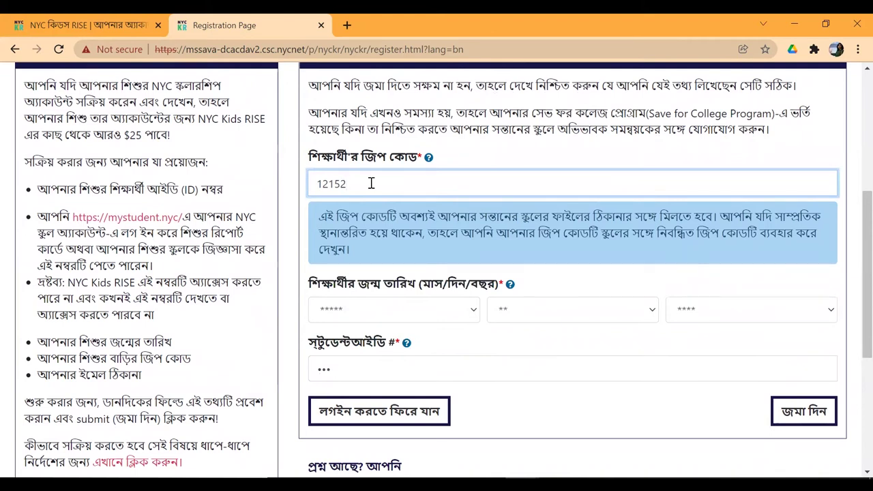
click(348, 313)
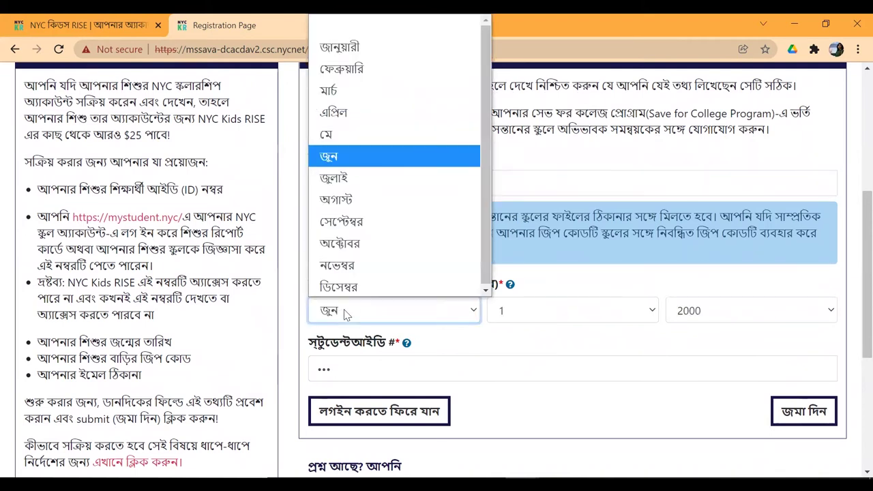
click(344, 157)
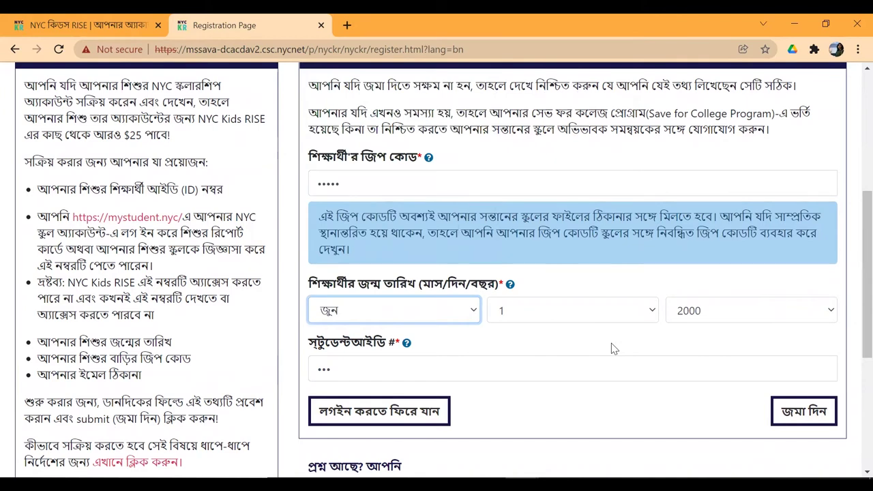
scroll(612, 349, down, 1)
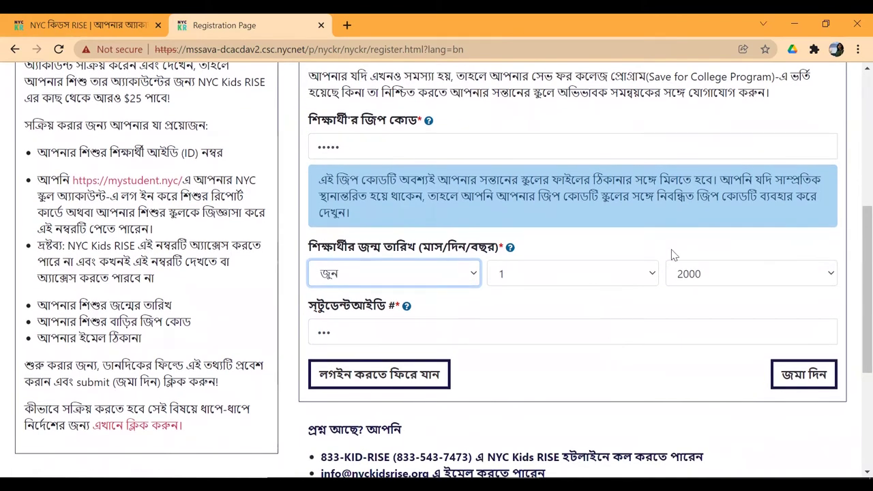
click(801, 380)
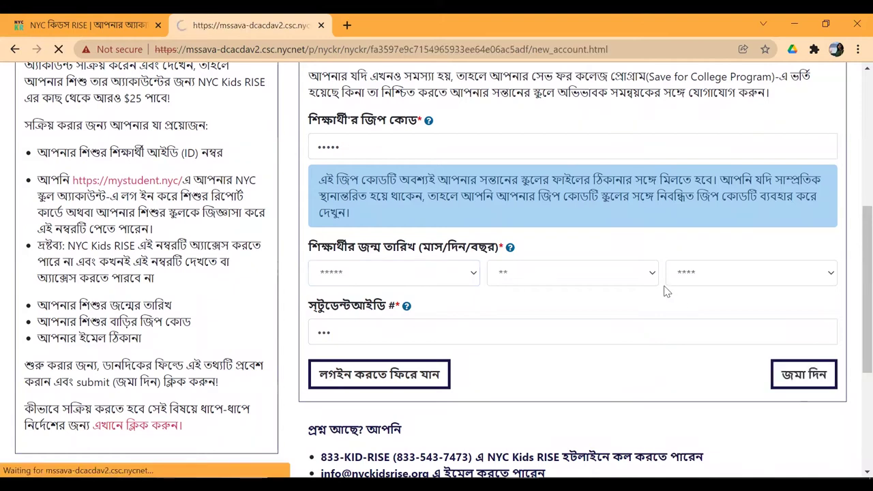
Fill in the parent or guardian's first name and last name in the new profile form
scroll(622, 233, down, 5)
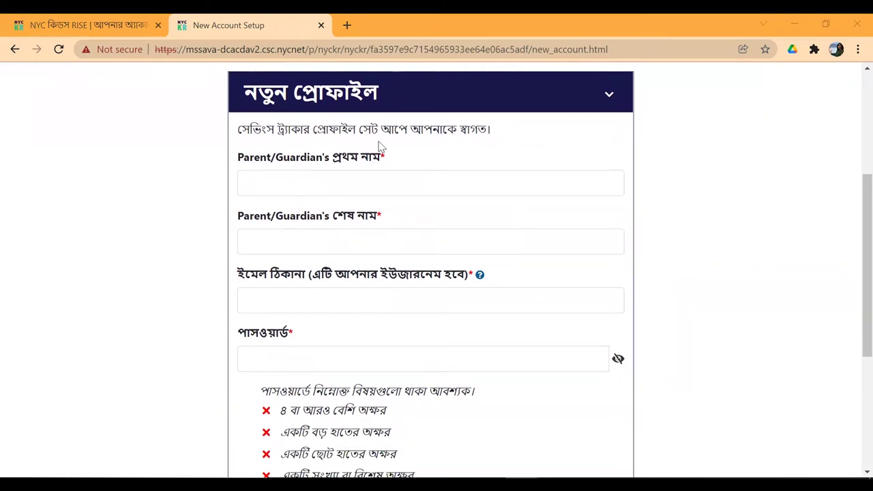
click(347, 183)
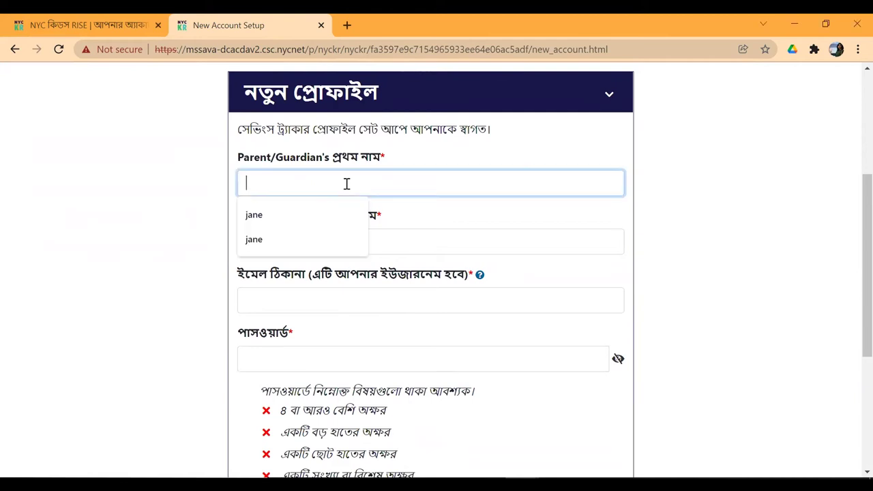
text(jane)
key(Tab)
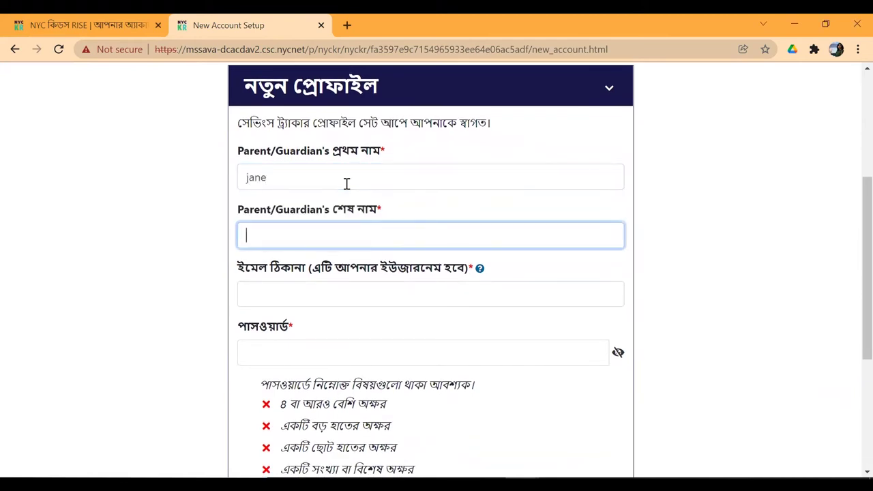
text(Doeq)
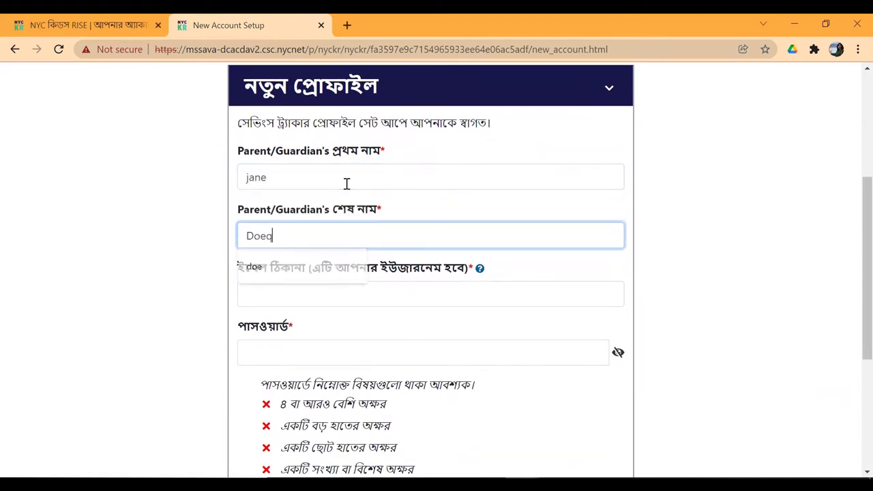
Paste the parent's email address into the new profile as the username
click(290, 288)
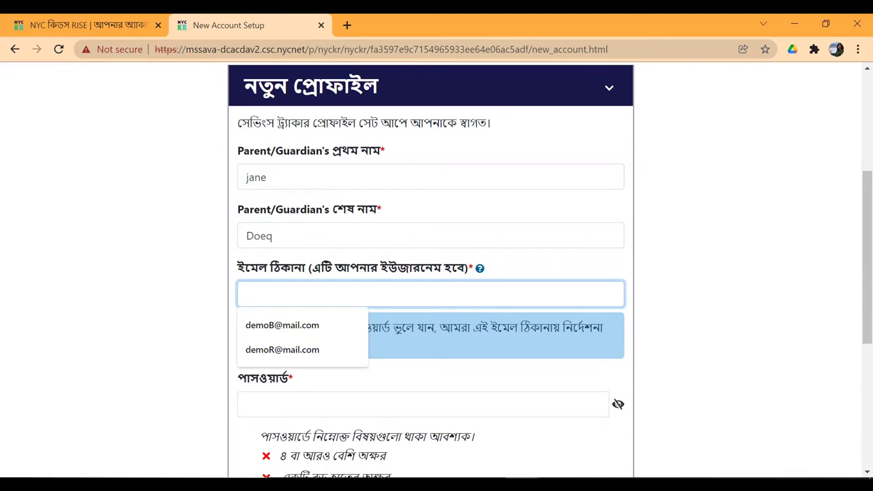
key(alt+Tab)
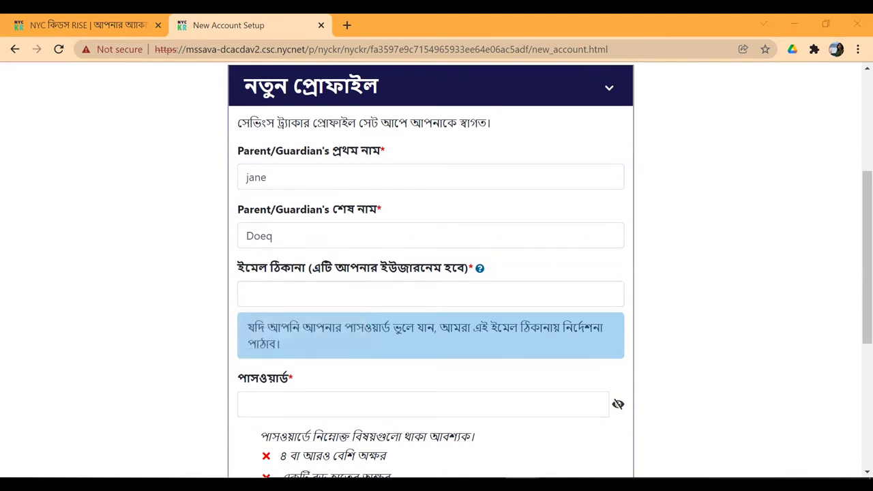
click(318, 290)
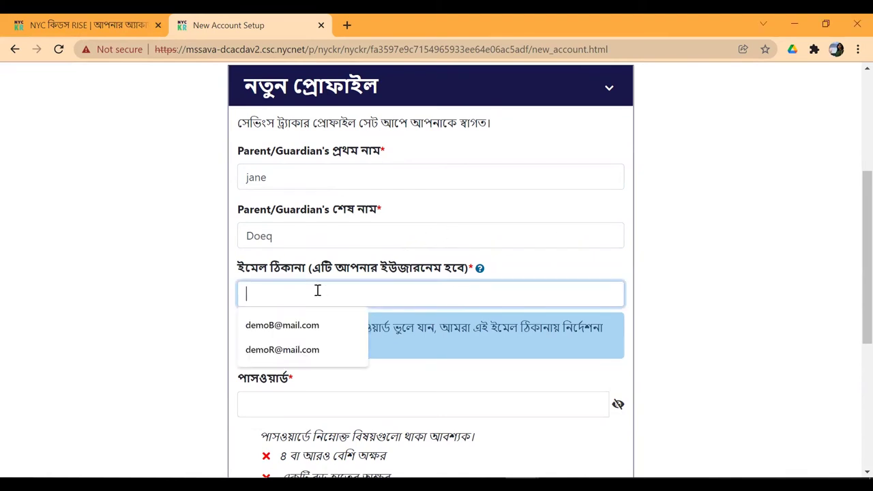
key(ctrl+v)
Enter a password that meets the listed requirements and repeat it in the password verification field
scroll(329, 322, down, 1)
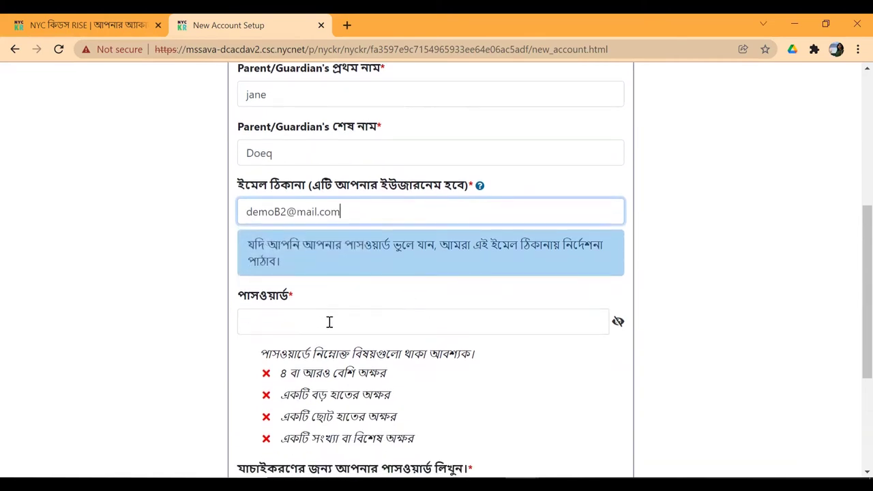
click(328, 322)
text(•••••••••)
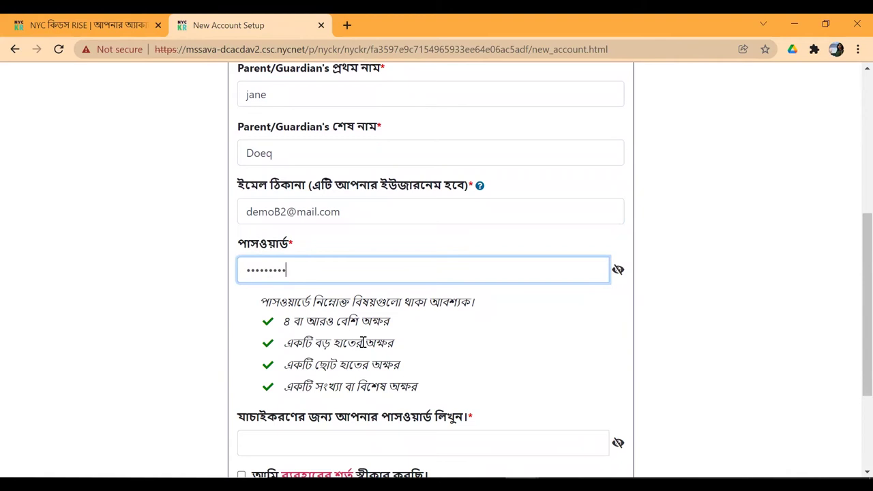
scroll(348, 339, down, 1)
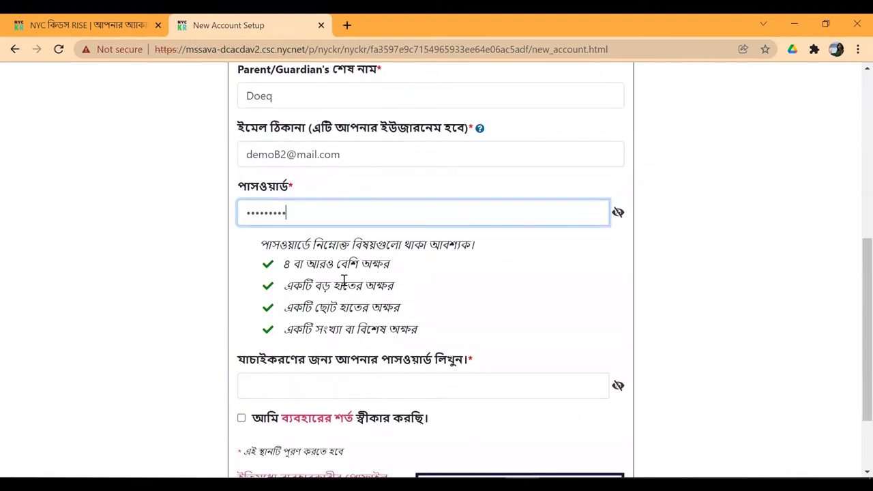
scroll(341, 290, down, 1)
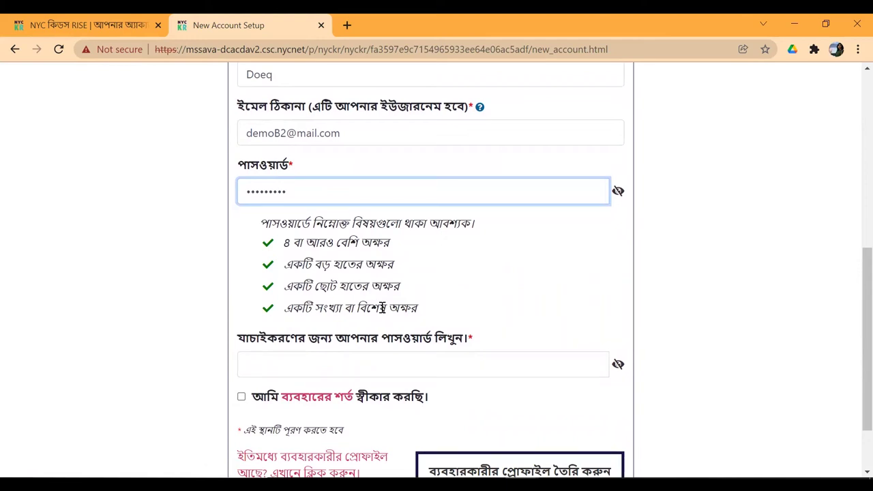
scroll(348, 307, down, 1)
click(322, 338)
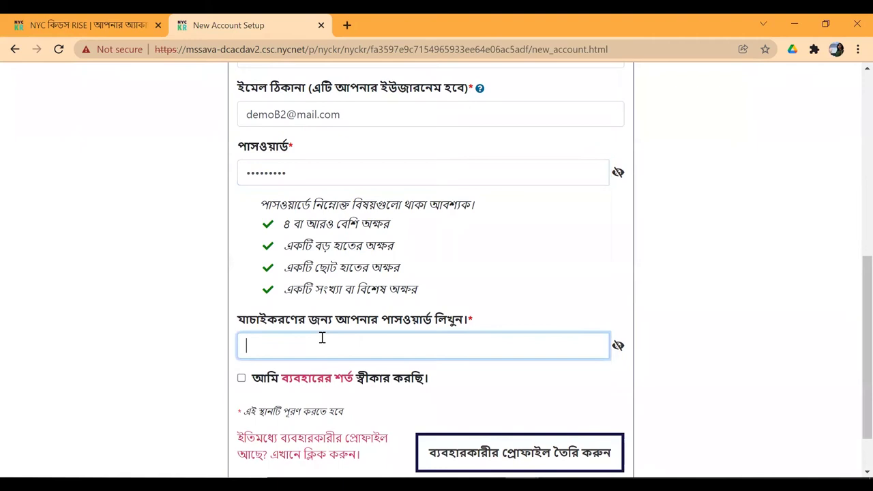
text(•••••••••)
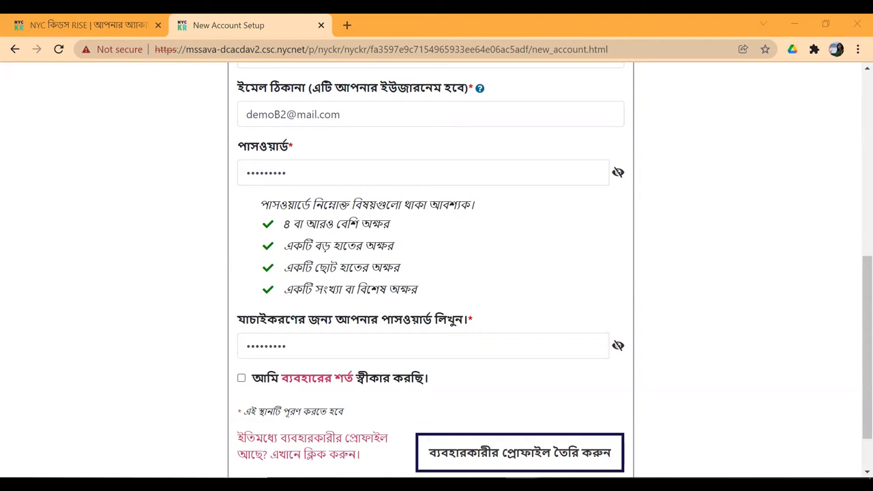
Accept the terms of use and create the user profile
scroll(550, 298, down, 1)
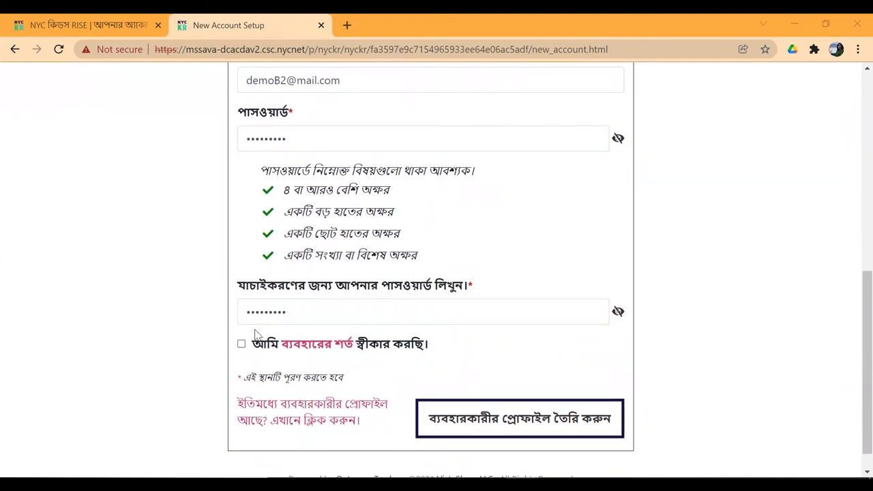
click(241, 345)
scroll(394, 302, down, 1)
scroll(450, 305, down, 1)
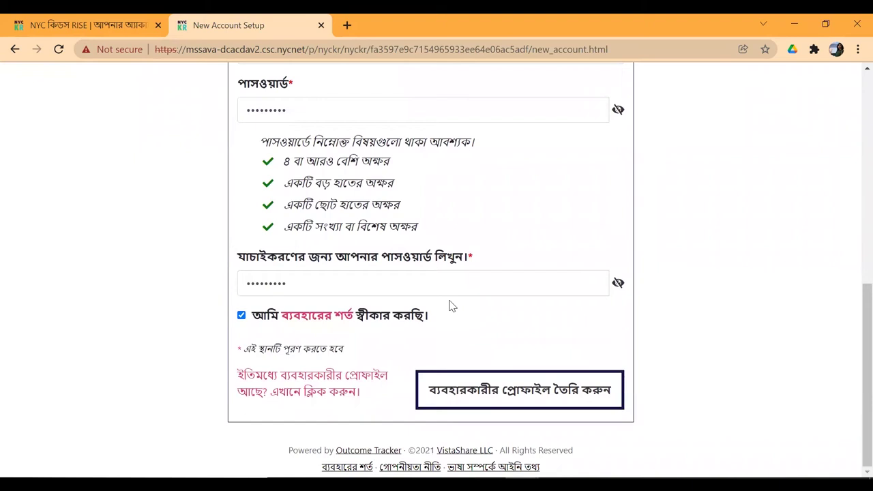
click(479, 399)
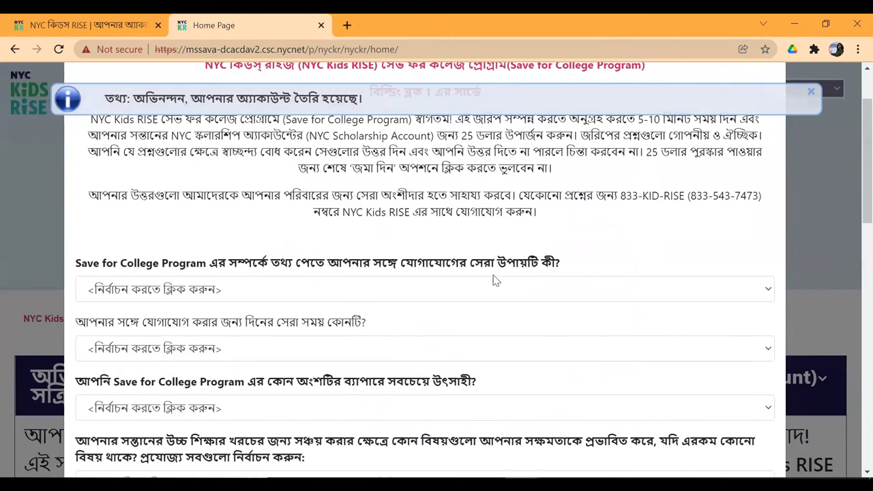
Choose email (ইমেল) as the best way to be contacted about the Save for College Program
scroll(494, 276, down, 1)
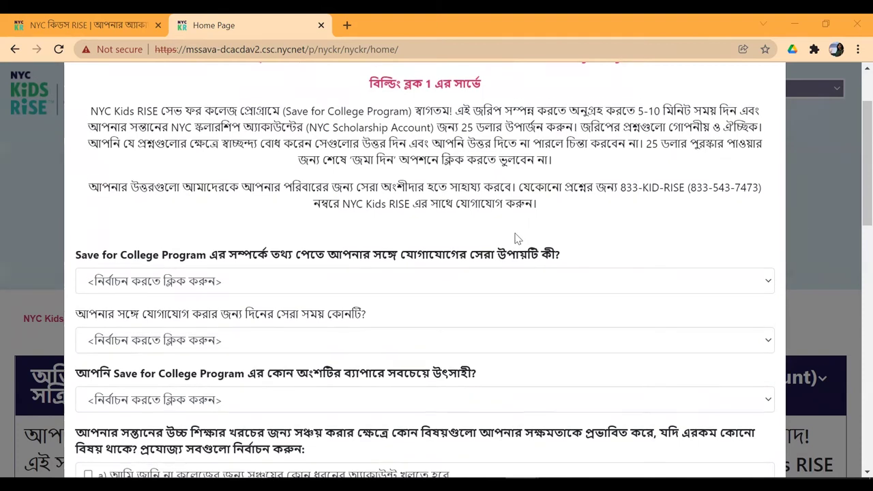
scroll(517, 237, down, 1)
scroll(516, 237, down, 1)
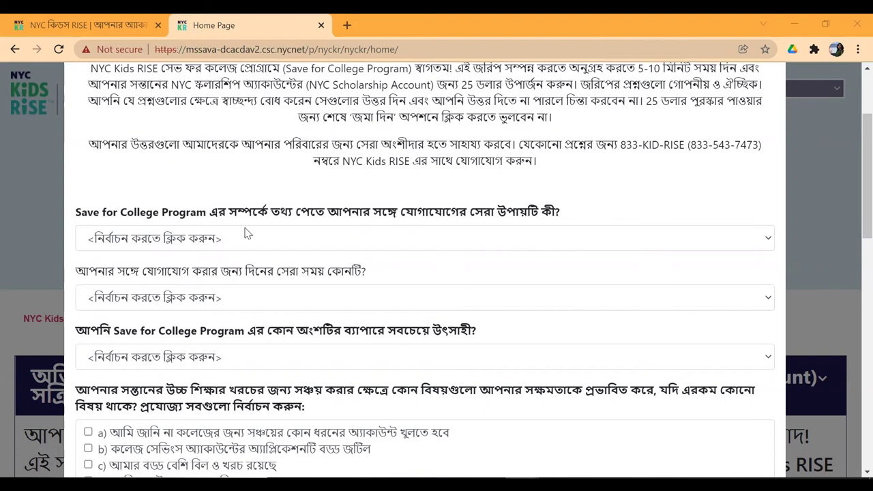
click(225, 239)
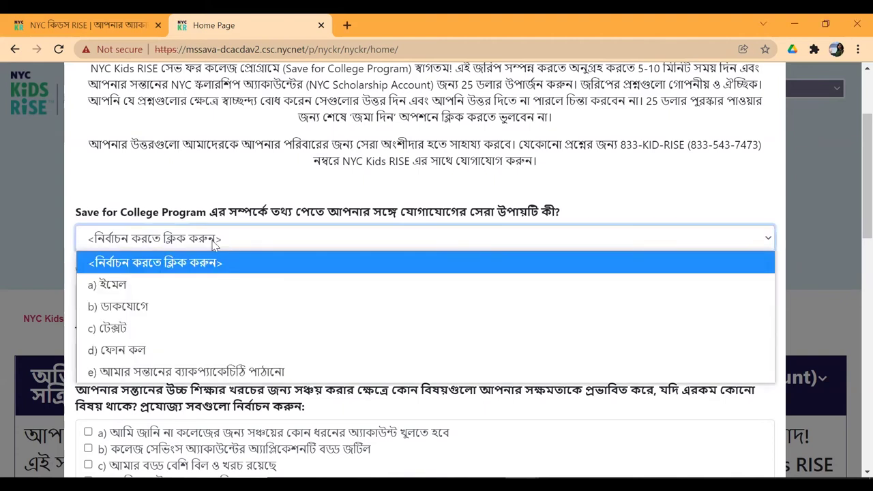
click(153, 284)
Submit the Building Block 1 survey, leaving the remaining questions and phone number fields blank
scroll(265, 167, down, 1)
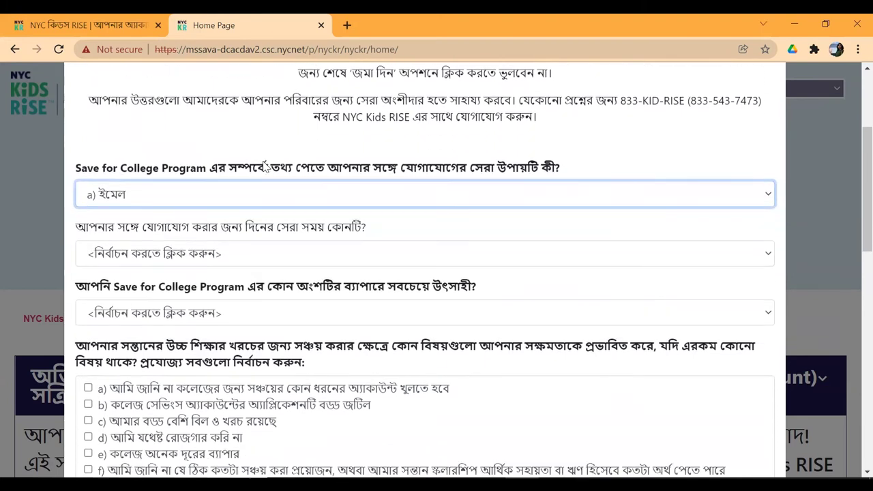
scroll(266, 167, down, 3)
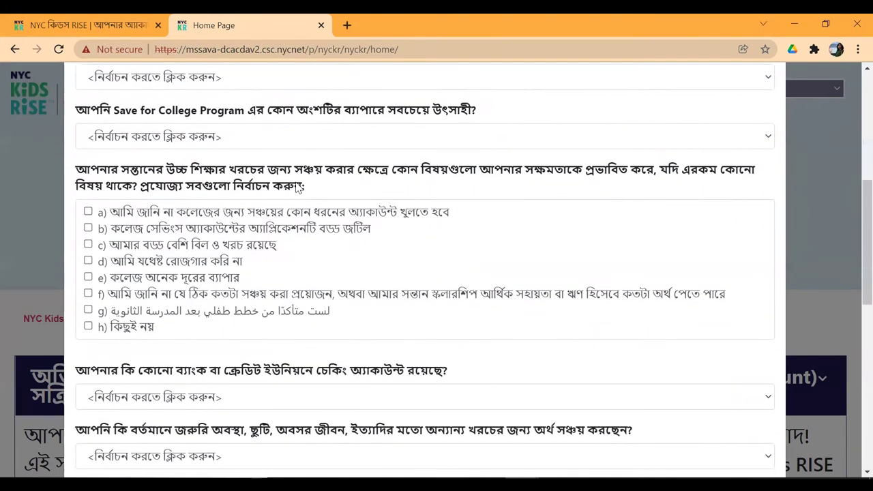
scroll(276, 300, down, 2)
scroll(276, 301, down, 5)
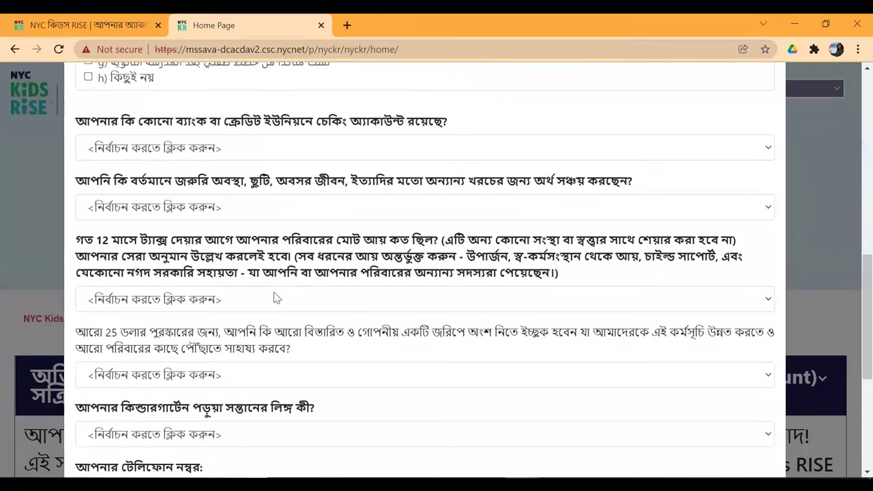
scroll(276, 298, down, 1)
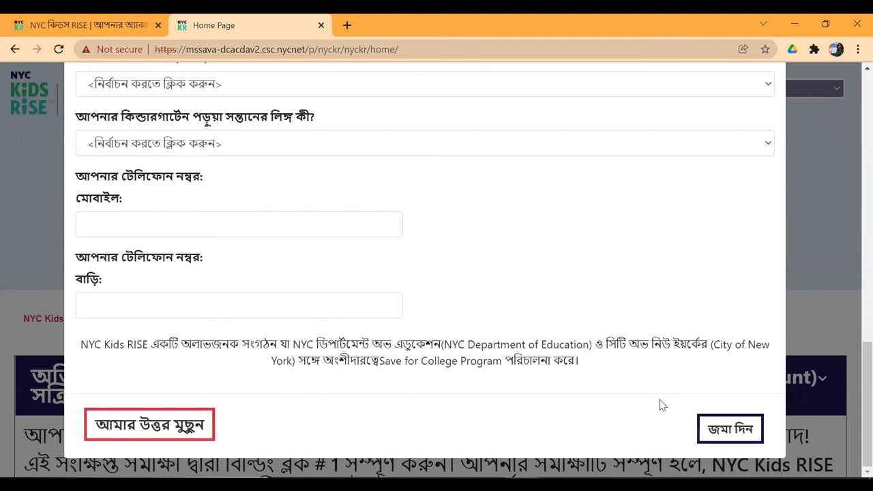
click(714, 435)
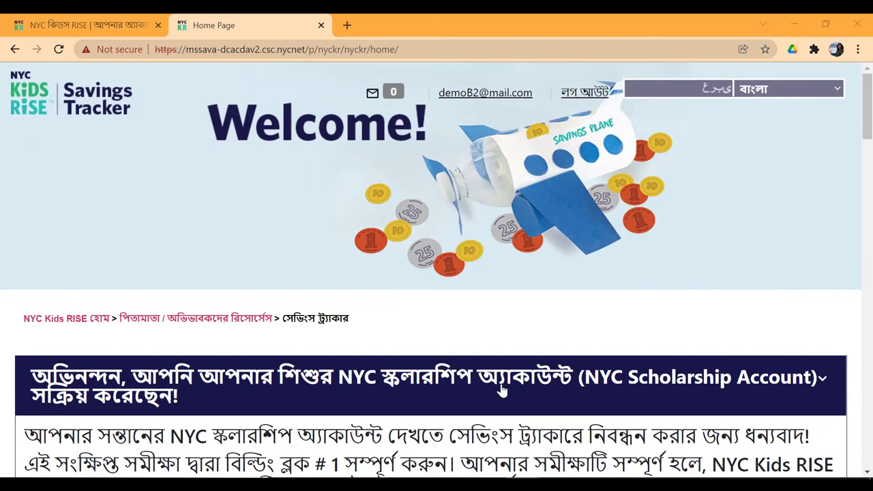
Examine the child's college savings account summary and the scholarship account's value on several dates in the chart
scroll(450, 318, down, 1)
scroll(450, 319, down, 5)
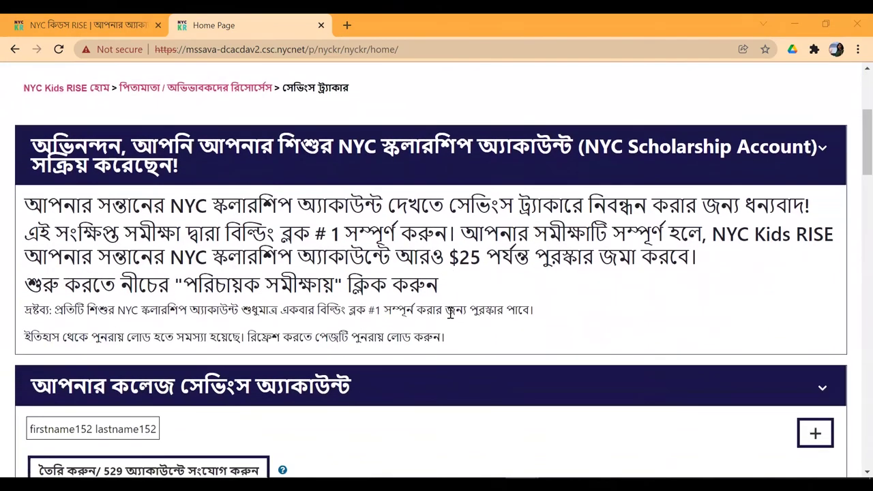
scroll(450, 318, down, 2)
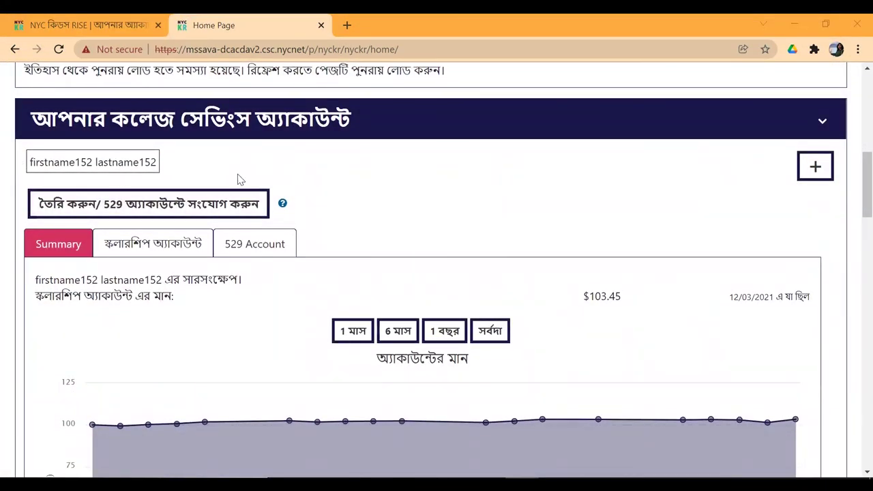
scroll(239, 298, down, 2)
mouse_move(597, 353)
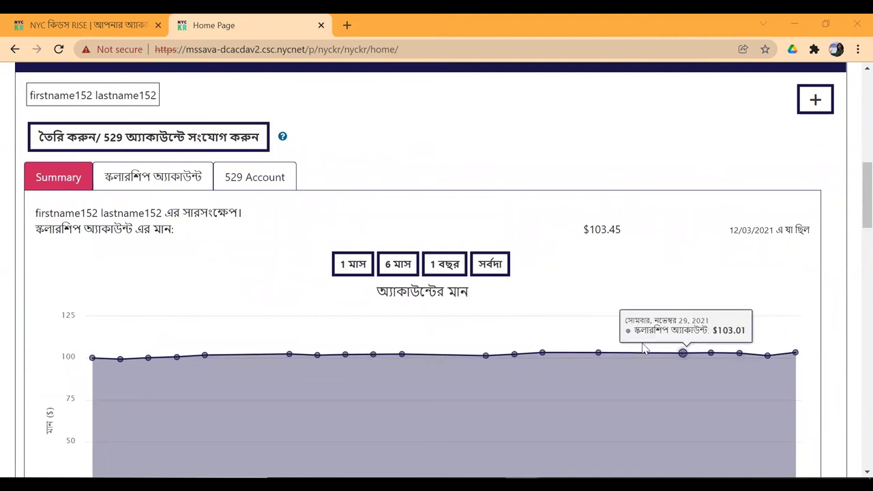
mouse_move(92, 358)
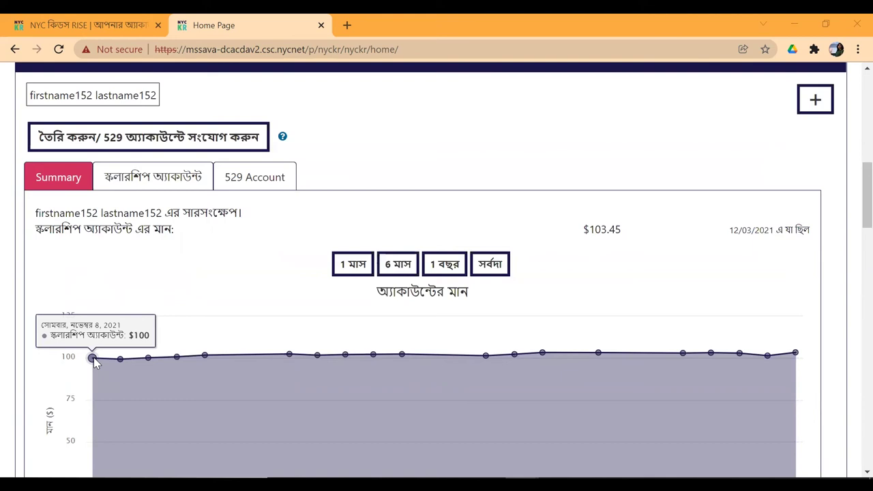
scroll(229, 302, down, 1)
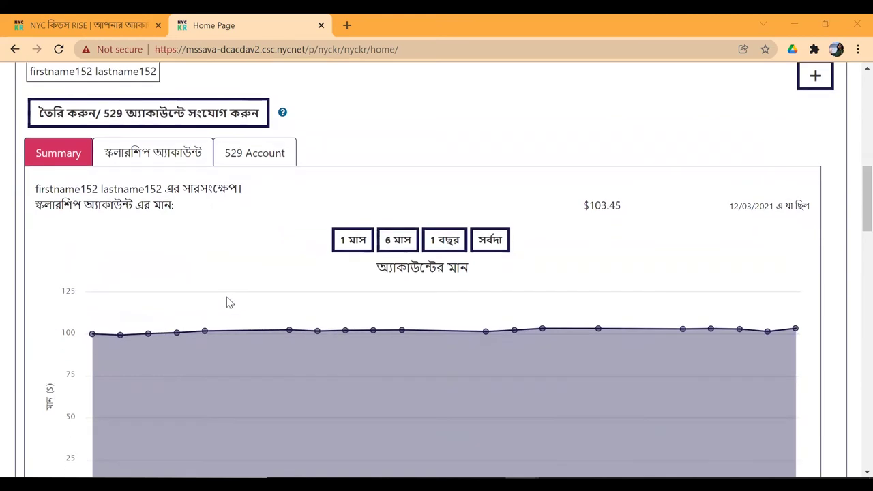
scroll(228, 302, down, 1)
mouse_move(126, 323)
mouse_move(214, 335)
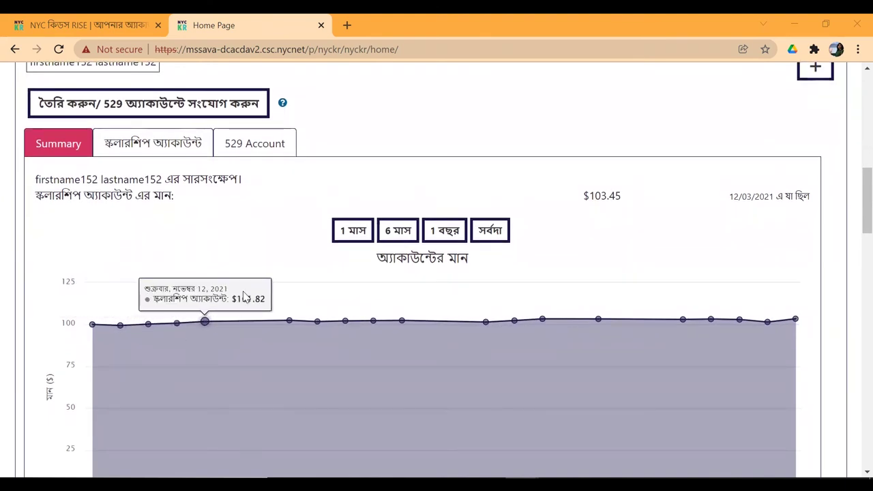
scroll(245, 297, down, 1)
scroll(245, 296, down, 1)
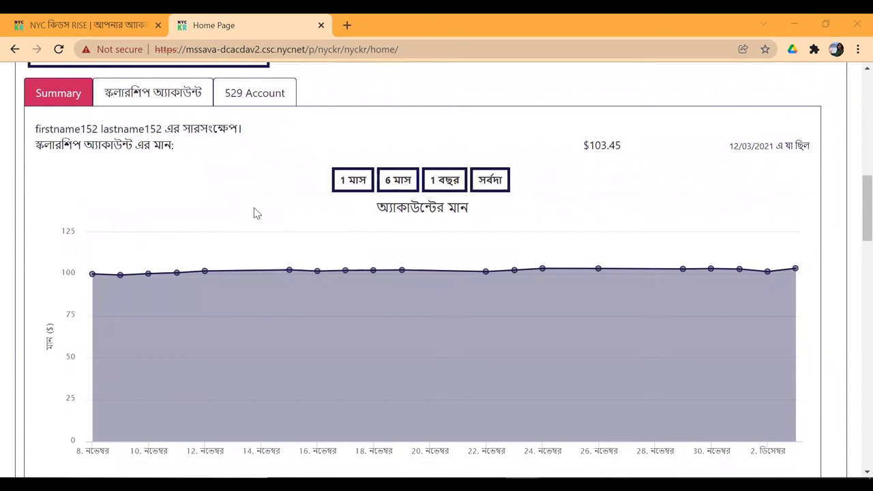
scroll(255, 211, up, 1)
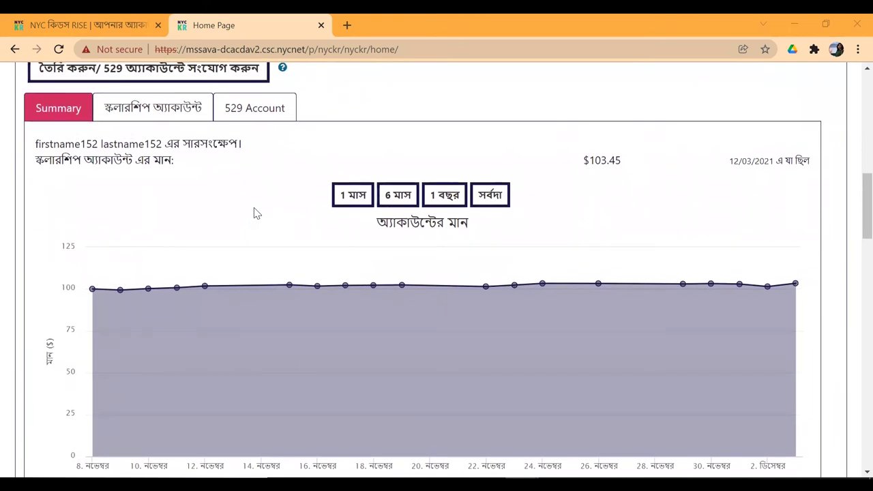
mouse_move(452, 312)
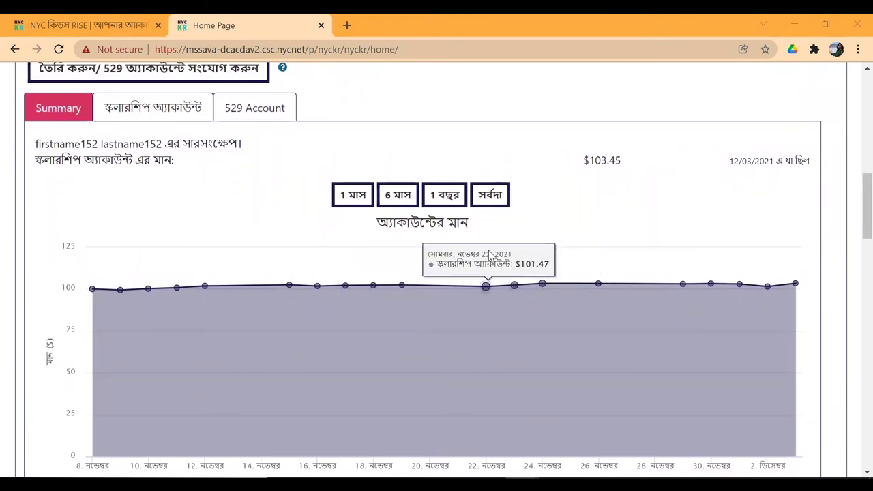
scroll(267, 166, up, 1)
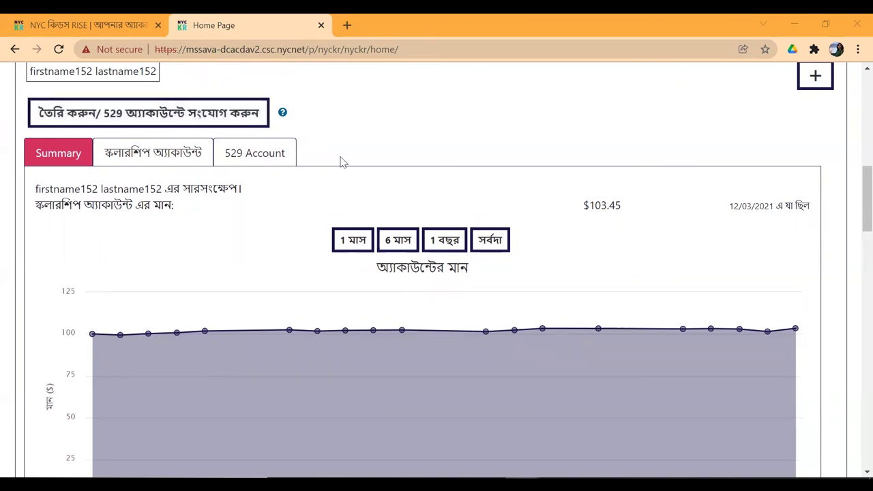
scroll(343, 162, down, 1)
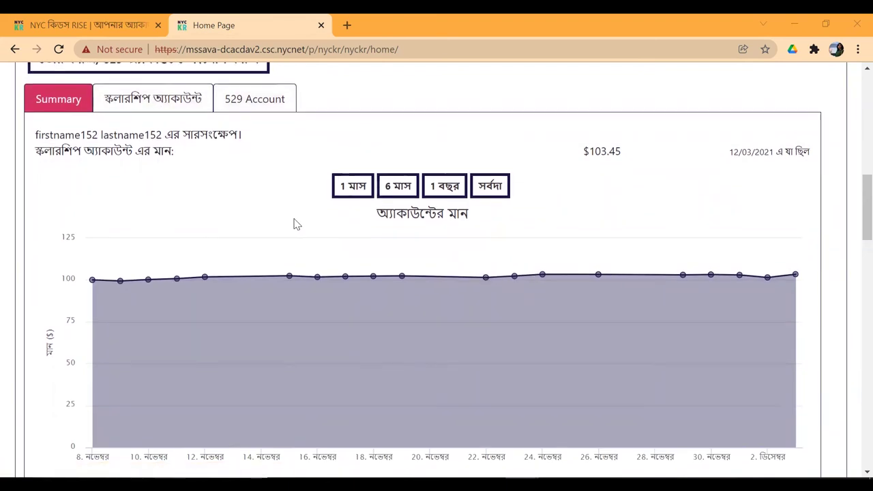
scroll(295, 225, down, 1)
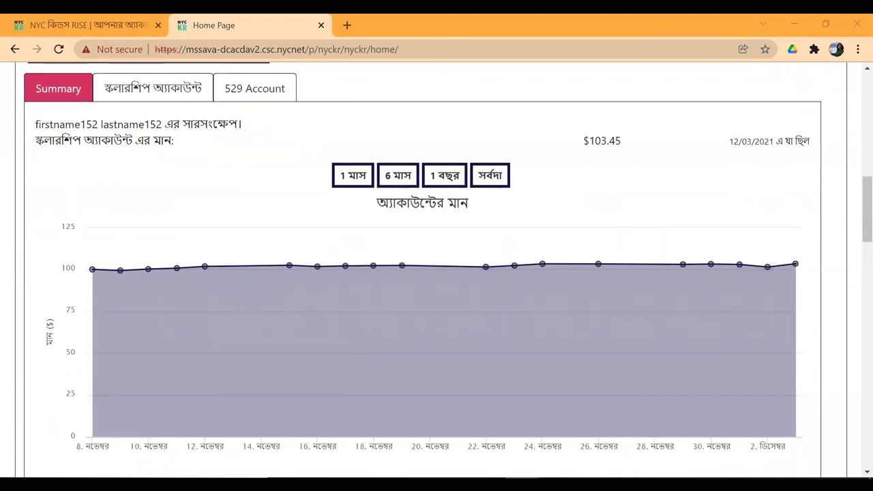
Read the Save for College Program information covering Building Blocks 1 to 3 and the Savings Match
scroll(556, 246, down, 2)
scroll(557, 253, down, 3)
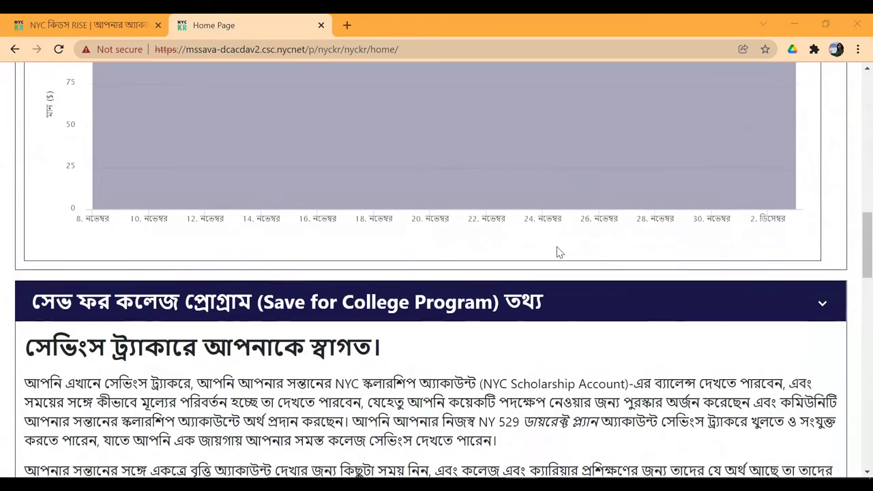
scroll(345, 353, down, 1)
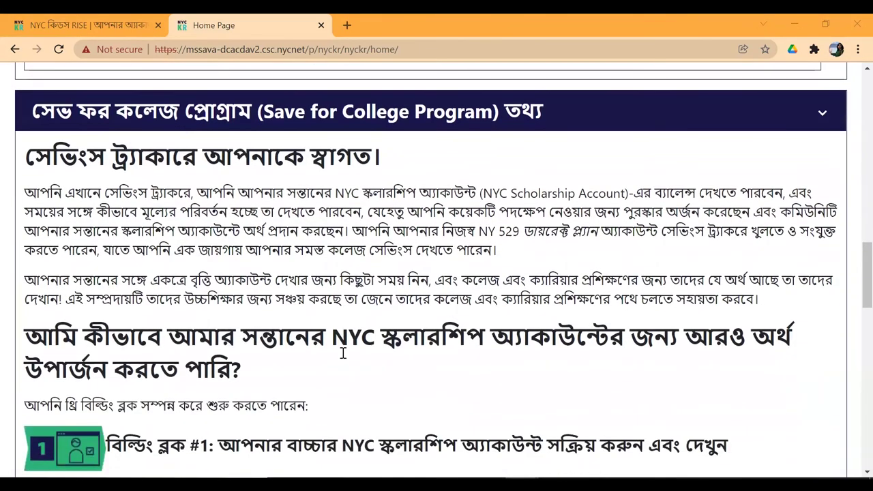
scroll(297, 315, down, 1)
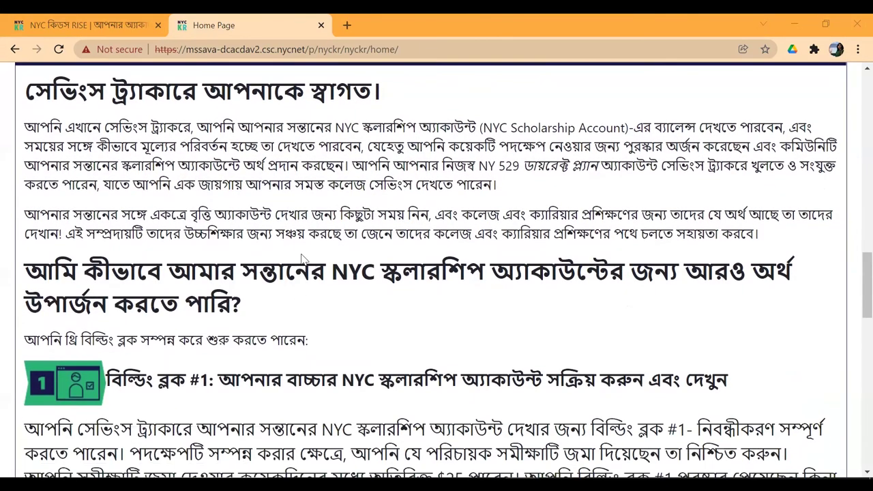
scroll(302, 258, down, 3)
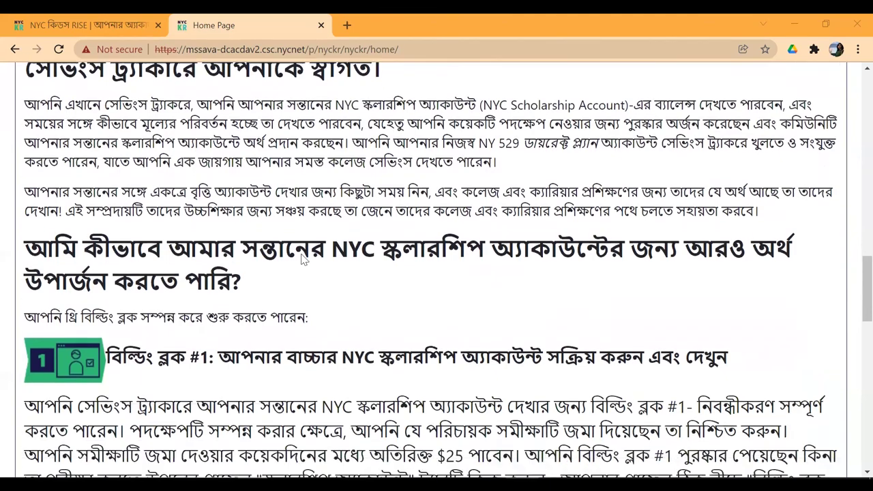
scroll(249, 229, down, 4)
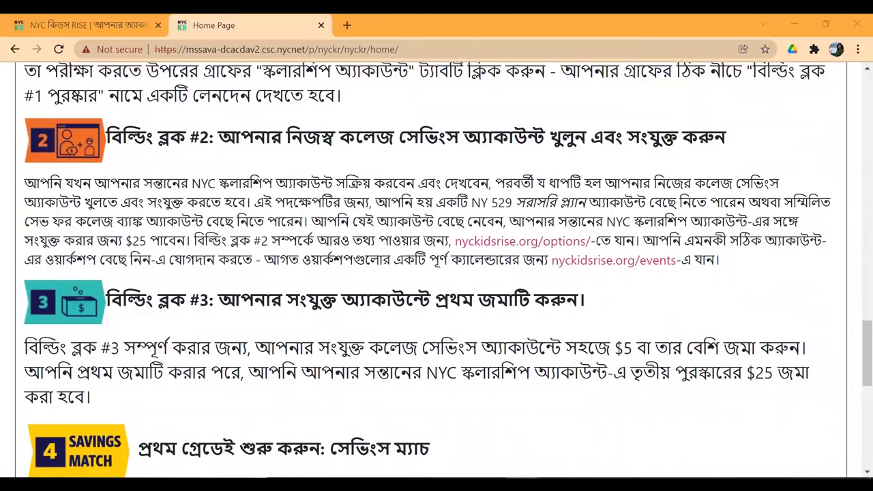
scroll(521, 368, down, 2)
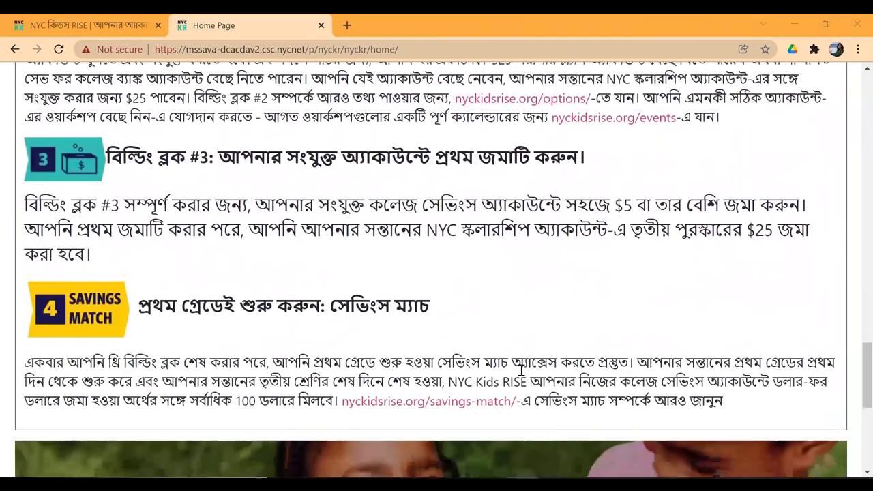
scroll(521, 368, down, 1)
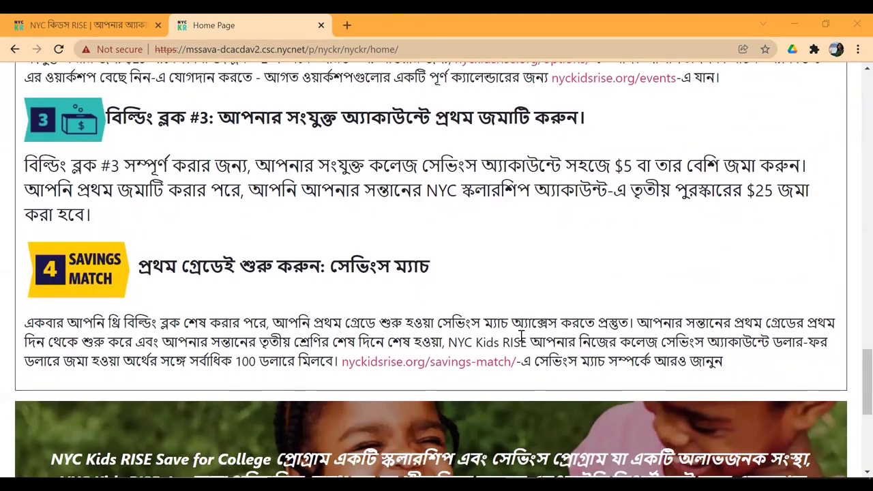
scroll(540, 312, up, 6)
scroll(539, 312, up, 15)
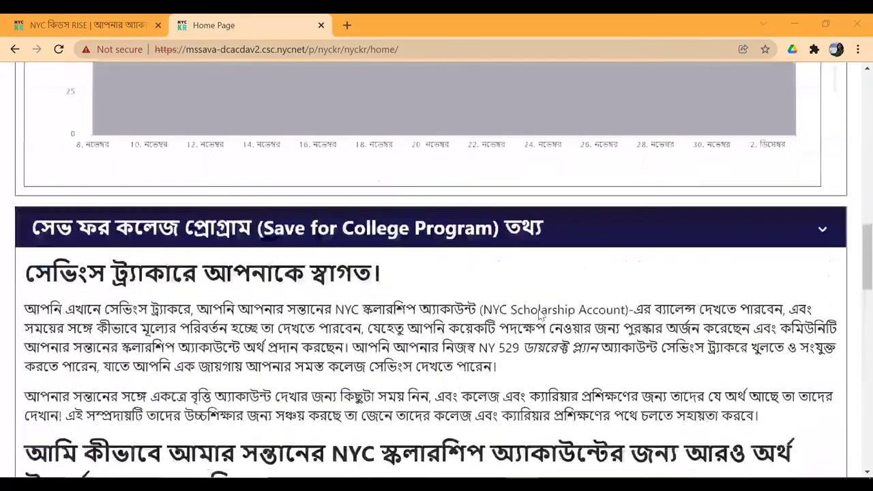